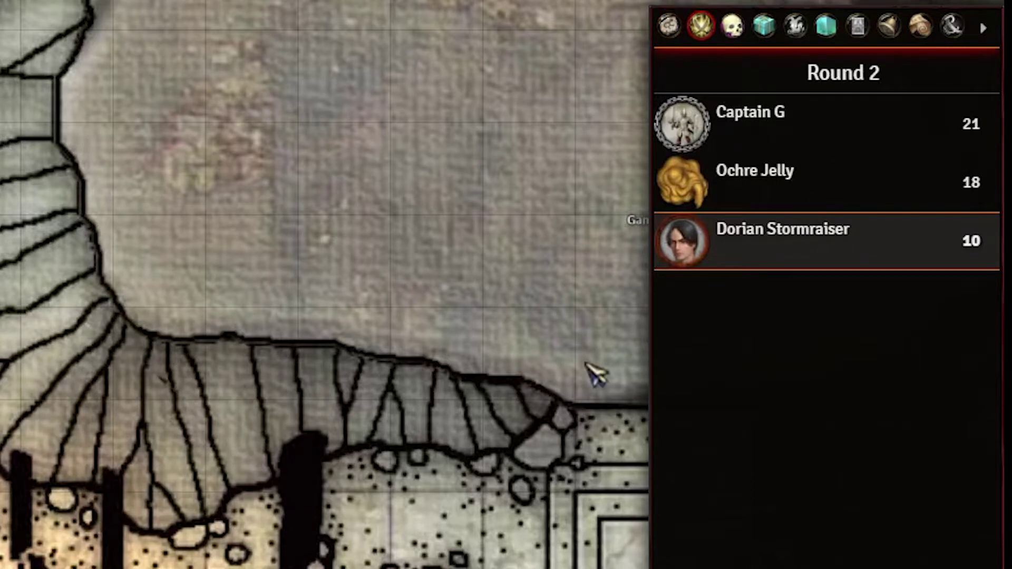
Open Frank Dragonsbane's character sheet from the Players folder in the Actors list
click(734, 27)
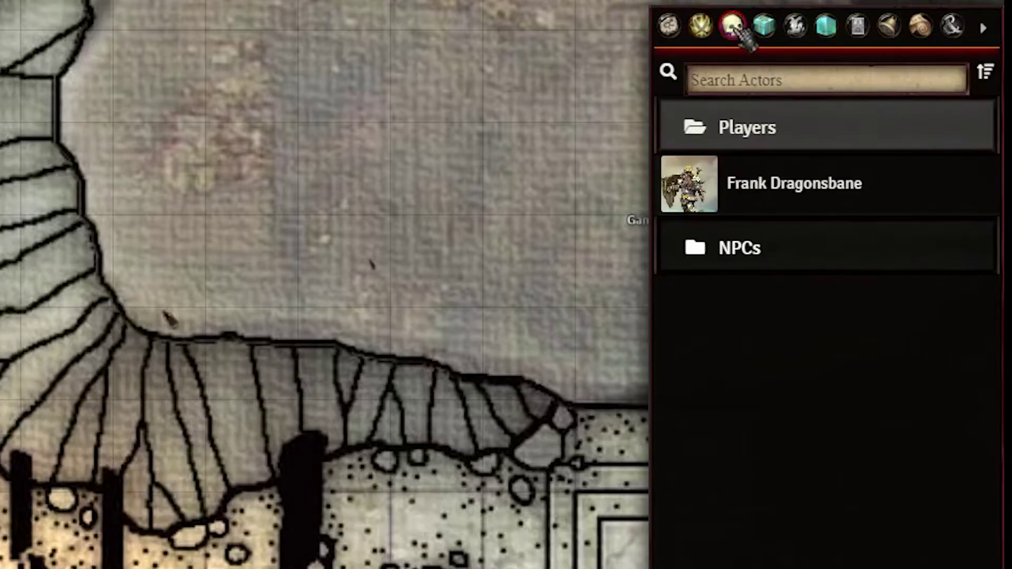
click(816, 200)
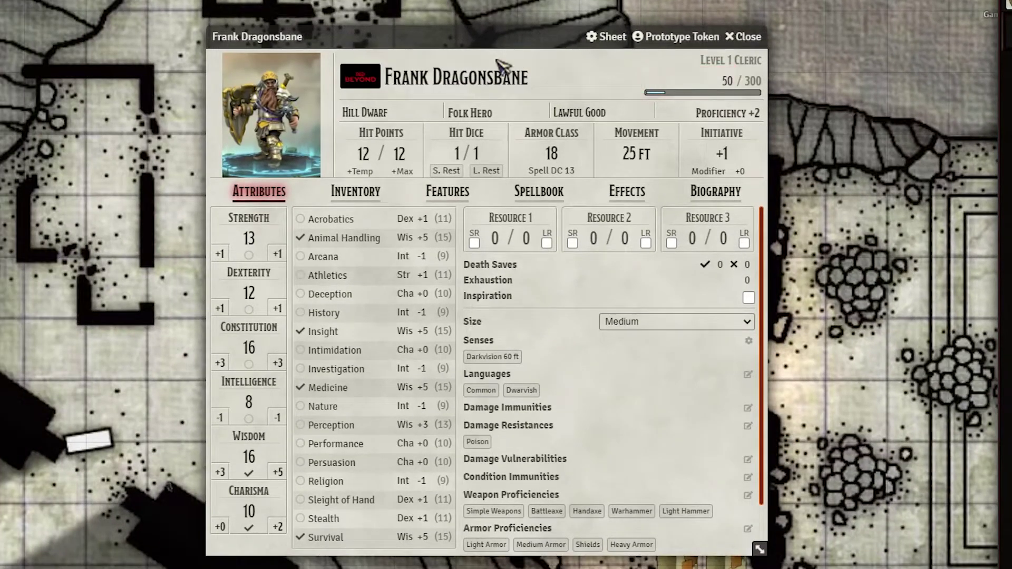
Roll a normal Strength ability check for Frank Dragonsbane, 1d20 + 1 totaling 15
click(247, 220)
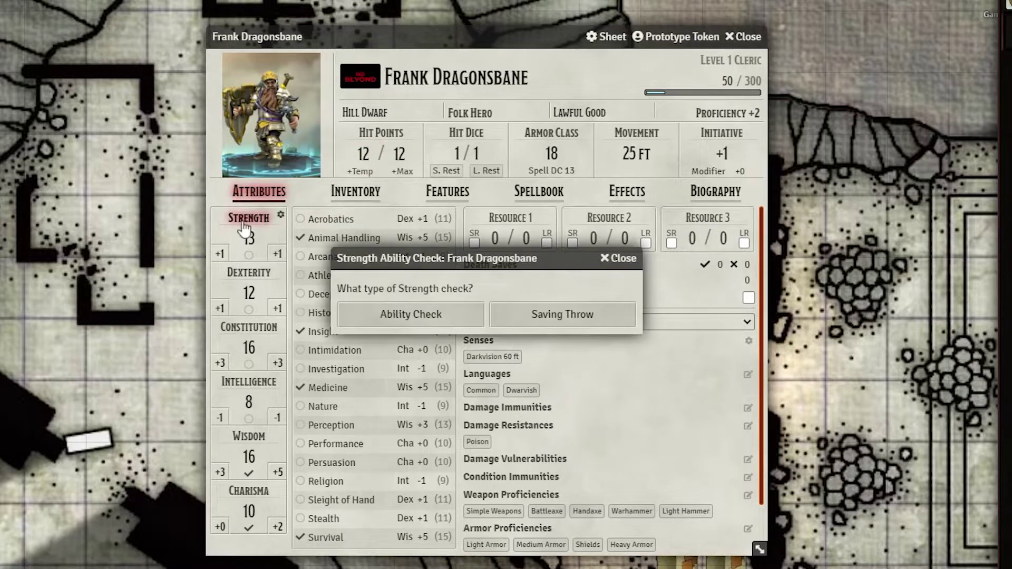
click(423, 317)
click(515, 337)
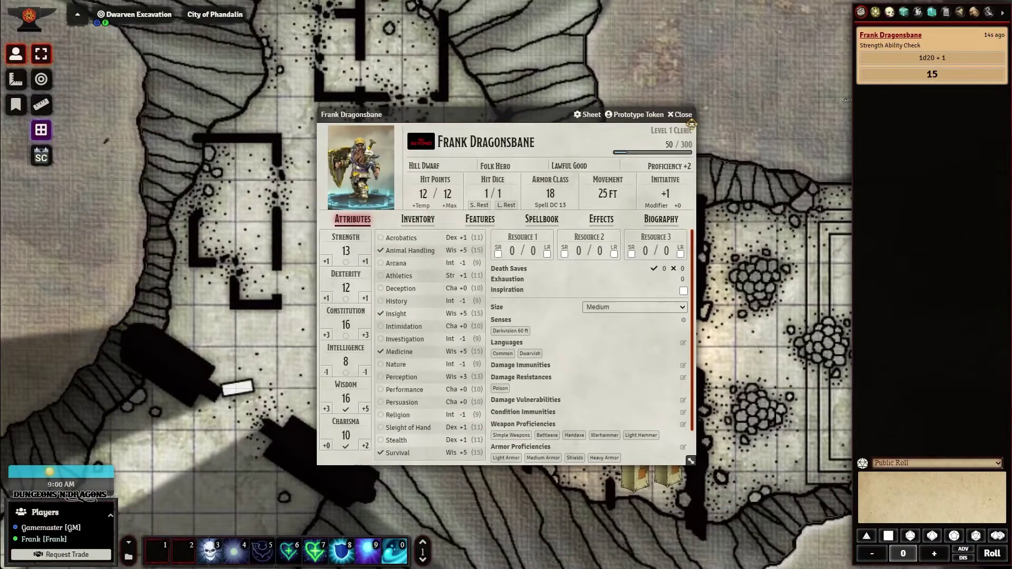
Close the character sheet and page the hotbar forward to its empty fifth page
click(684, 115)
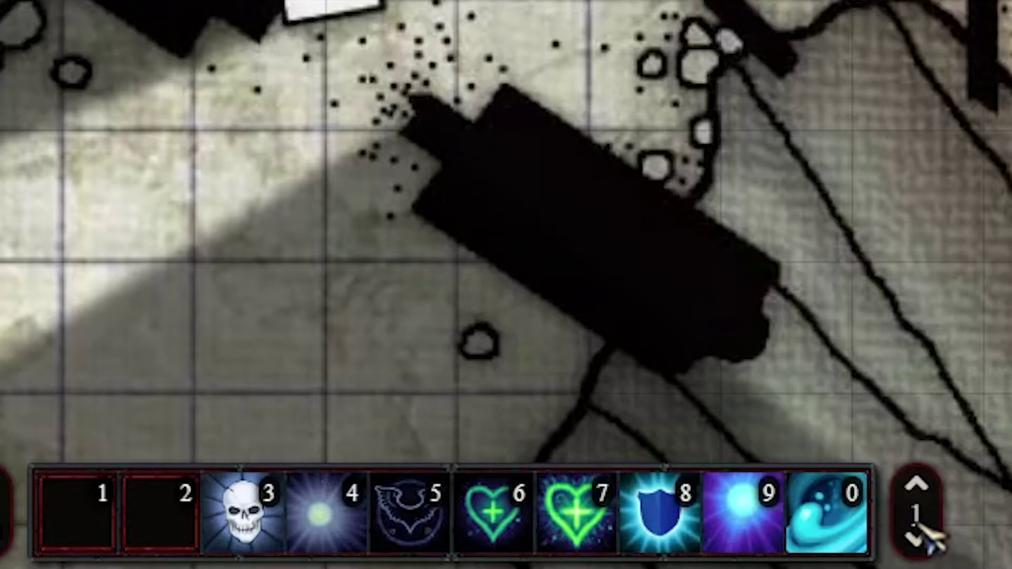
click(916, 482)
click(917, 482)
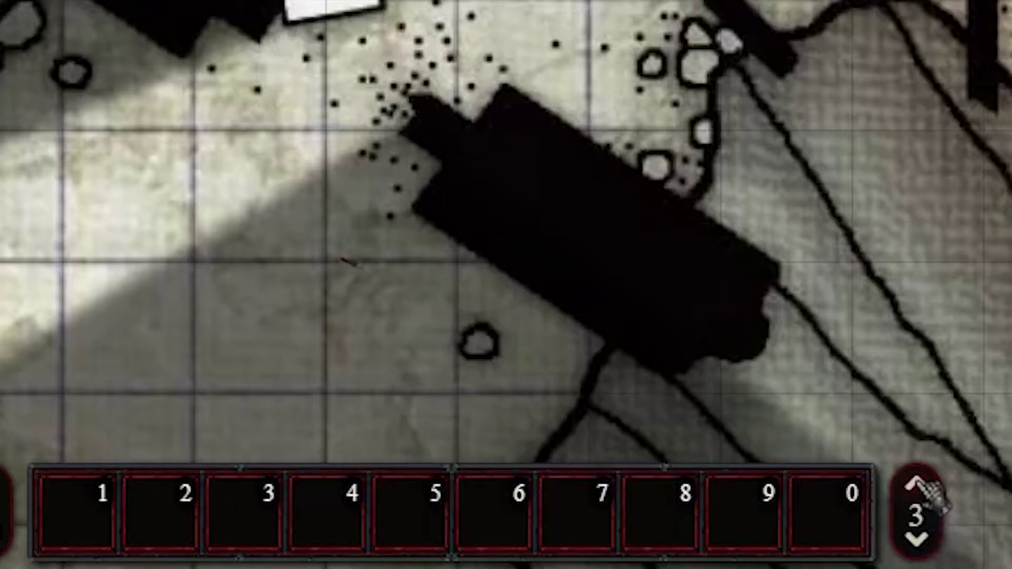
click(916, 482)
click(916, 483)
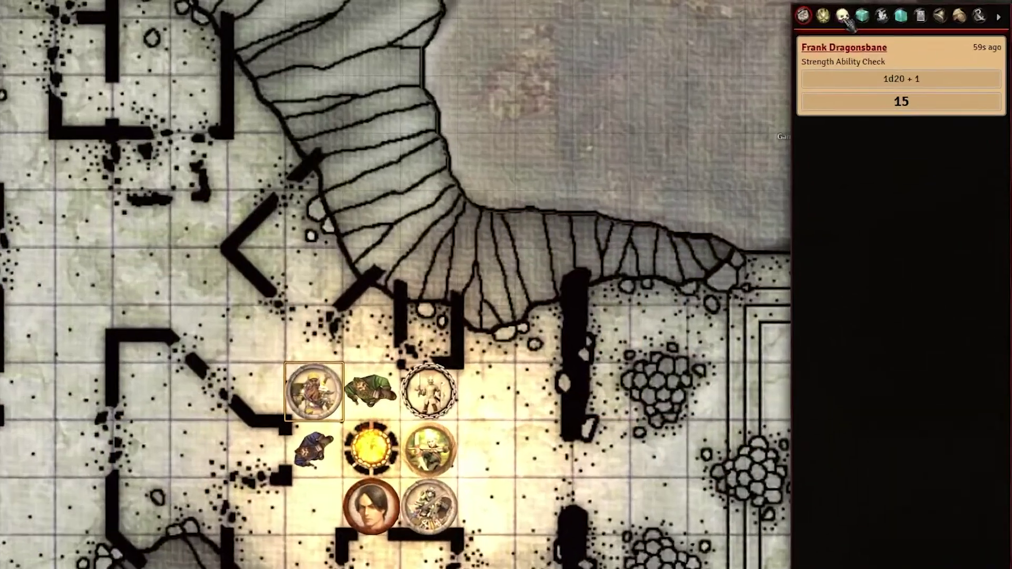
Add Frank Dragonsbane's sheet to hotbar slot 1 as a macro and reopen the sheet from it
click(890, 12)
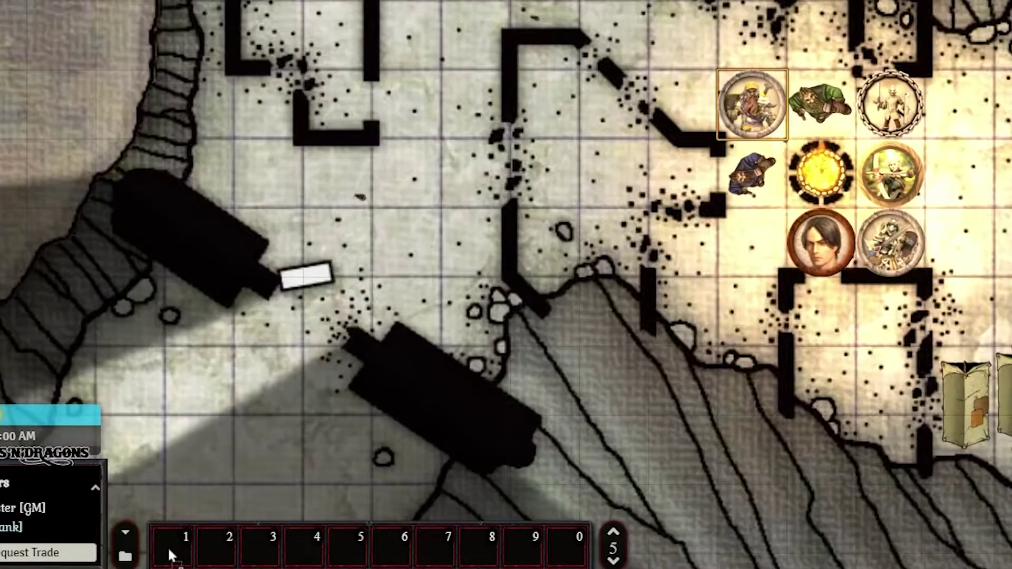
drag(168, 546, 170, 548)
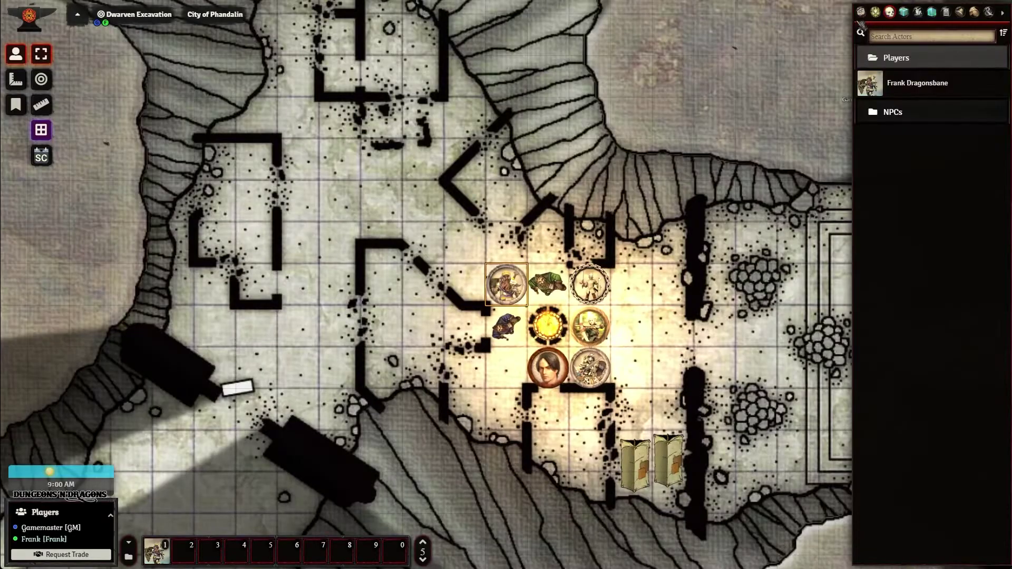
click(862, 12)
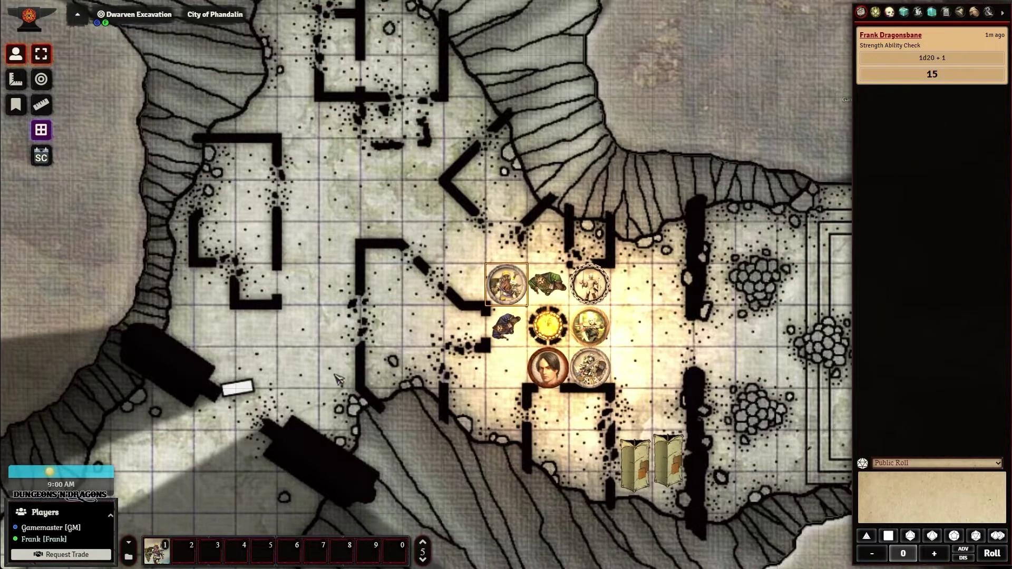
click(157, 551)
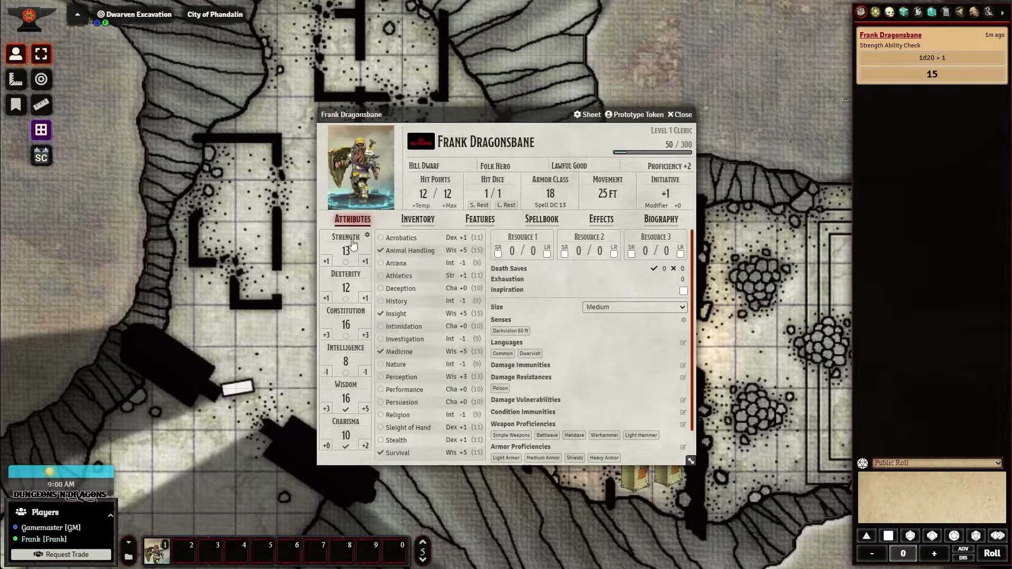
Roll a normal Strength check totaling 3, close the sheet, and create a blank hotbar macro
click(353, 244)
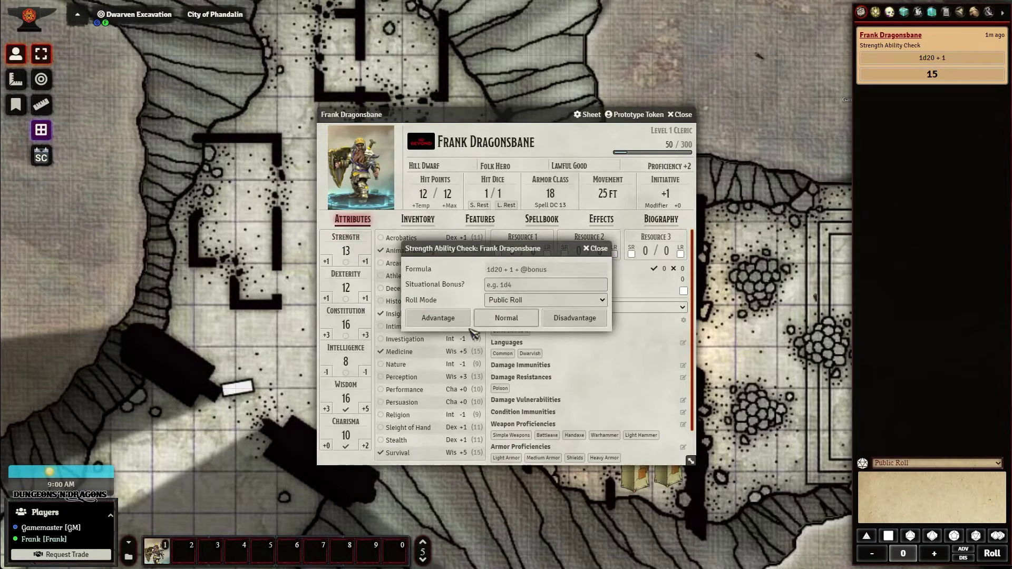
click(505, 319)
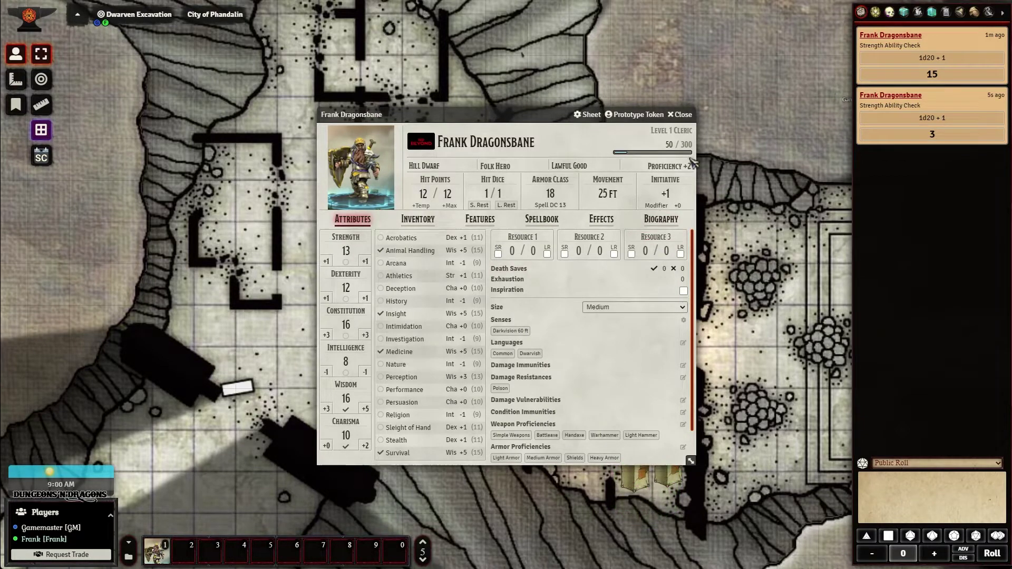
click(682, 114)
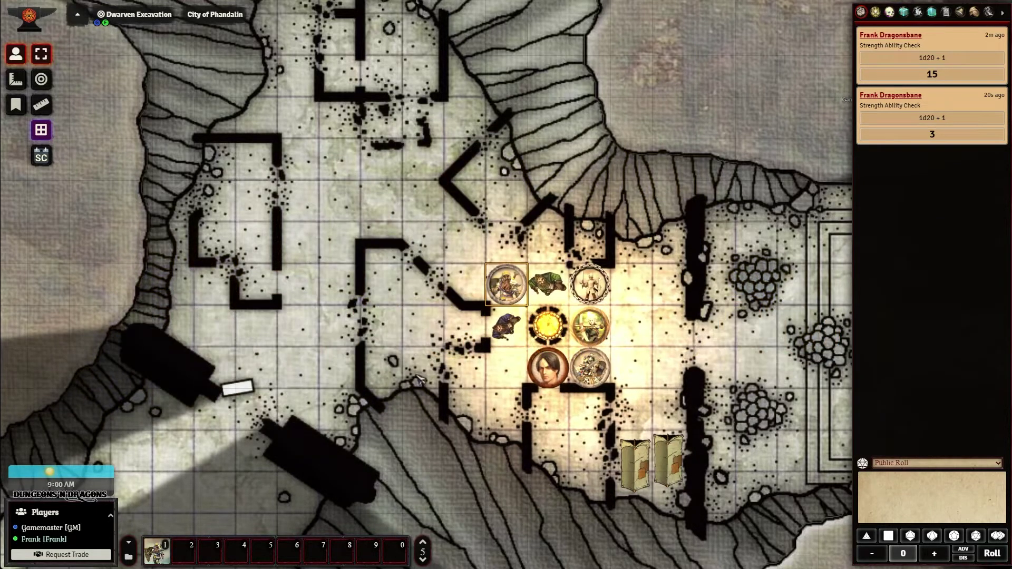
click(186, 554)
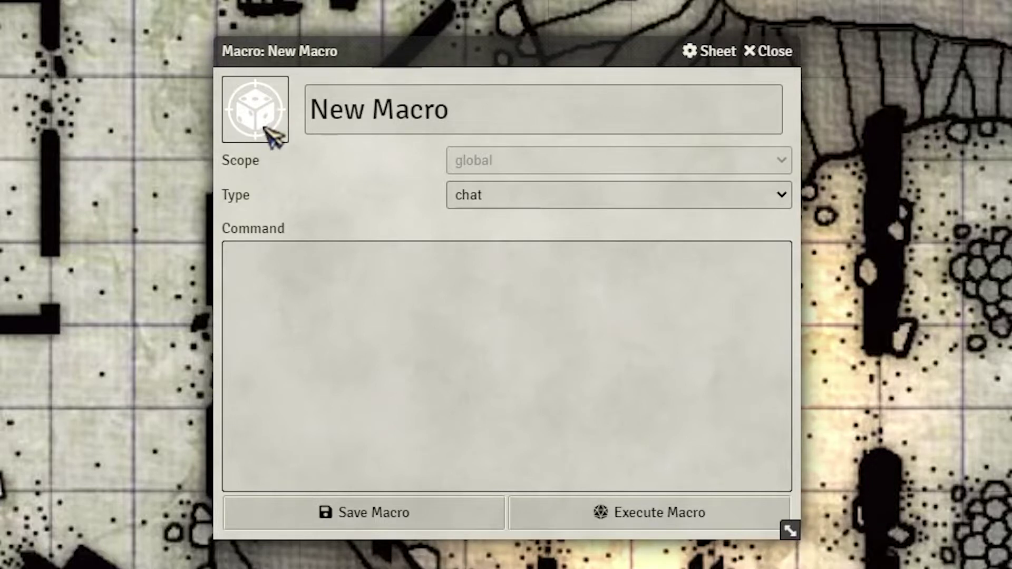
Name the new macro 'Strength Roll' and change its type from chat to script
triple_click(391, 112)
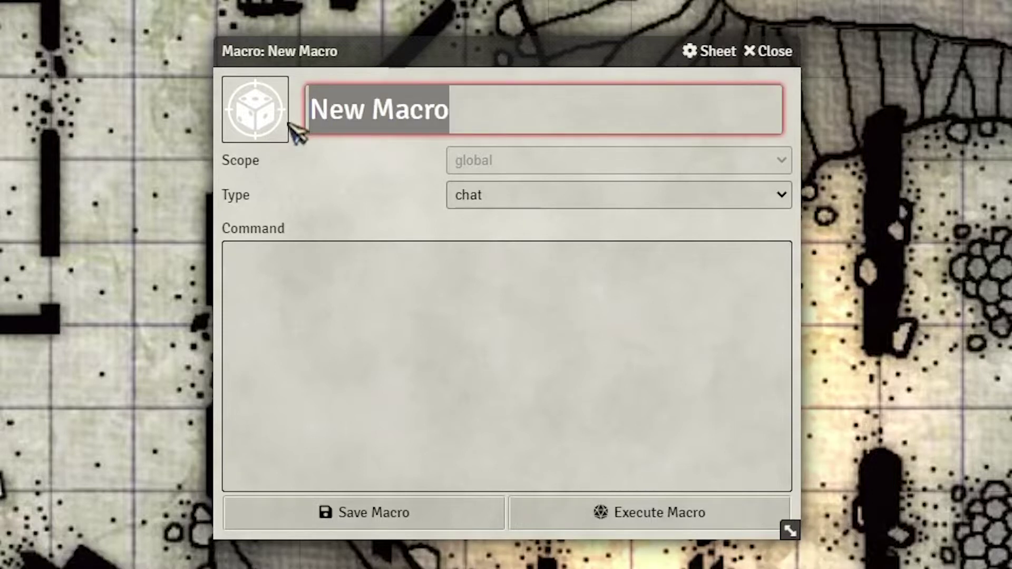
text(Streng)
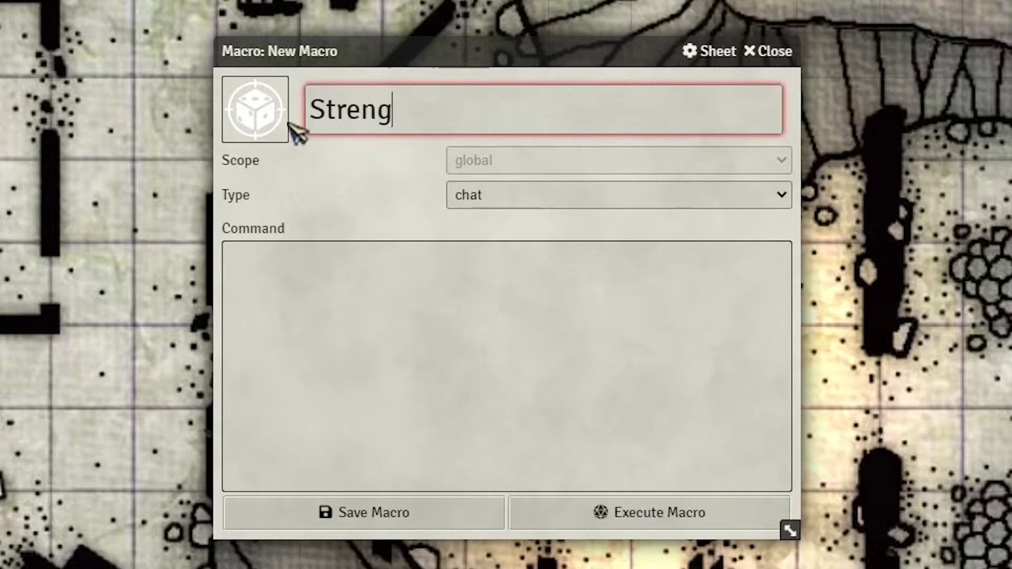
text(th Roll)
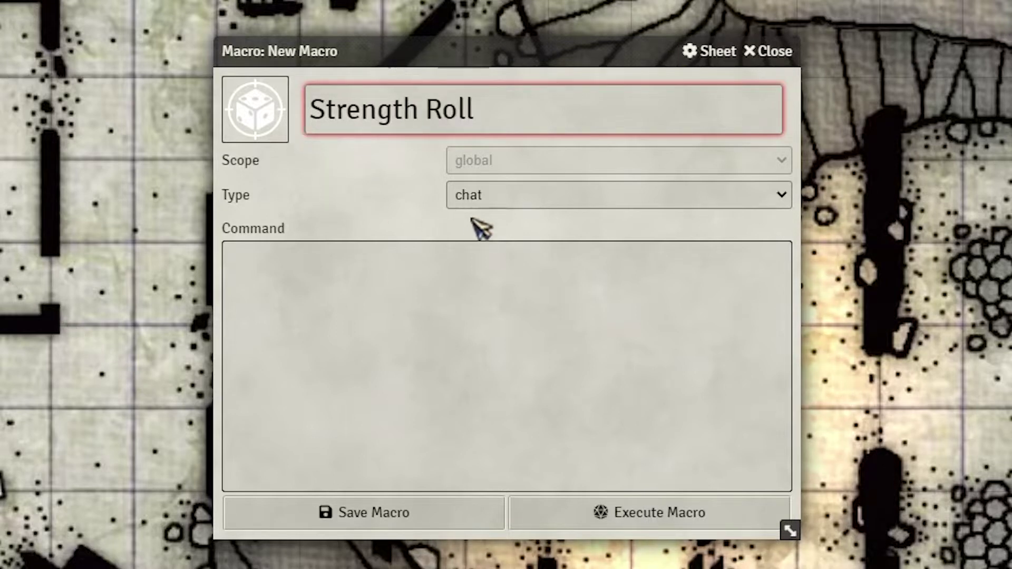
click(522, 198)
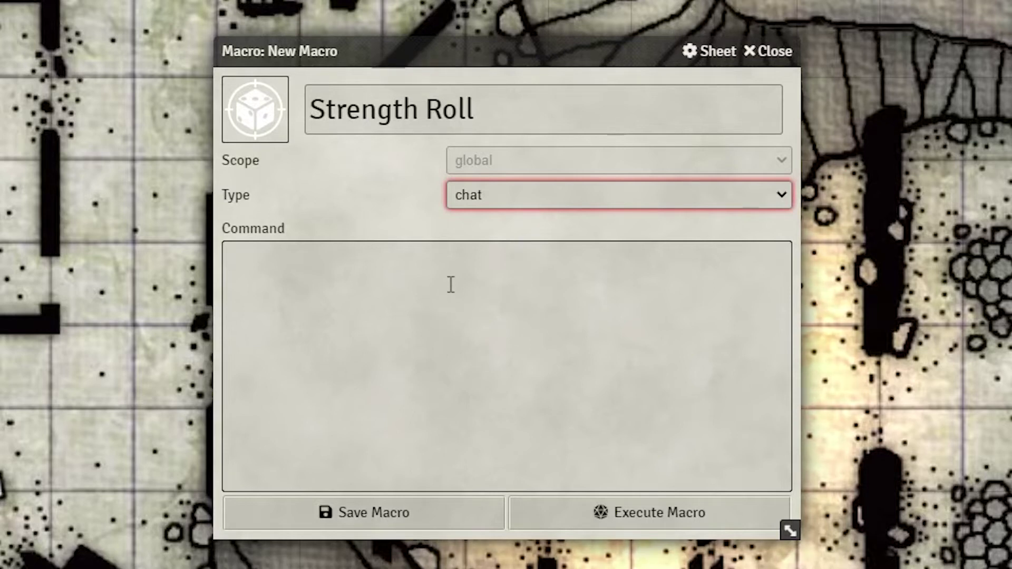
click(498, 218)
click(381, 274)
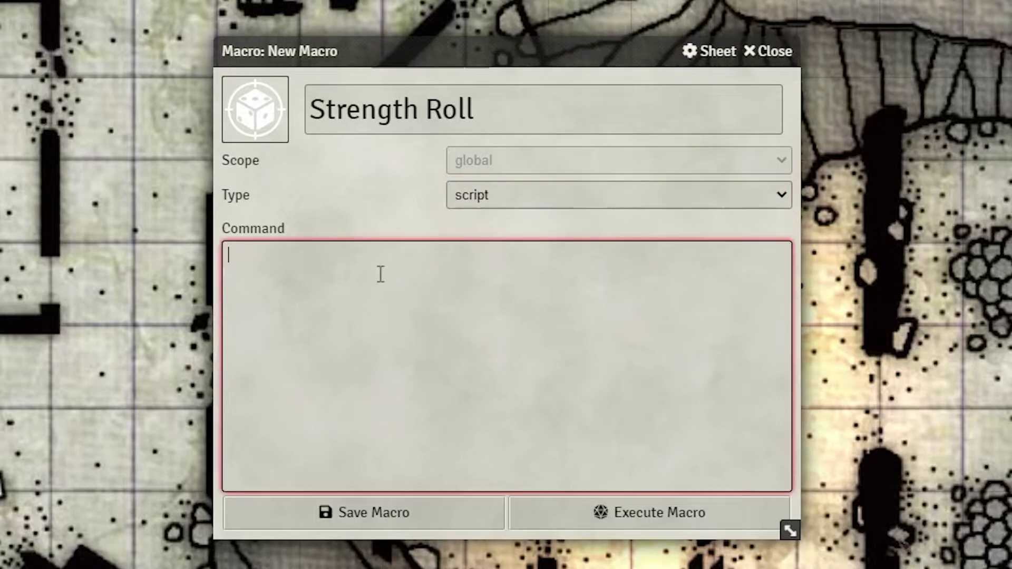
Paste token.actor.rollAbility("str"); as the command and try swapping in dex, cha and wis
key(ctrl+v)
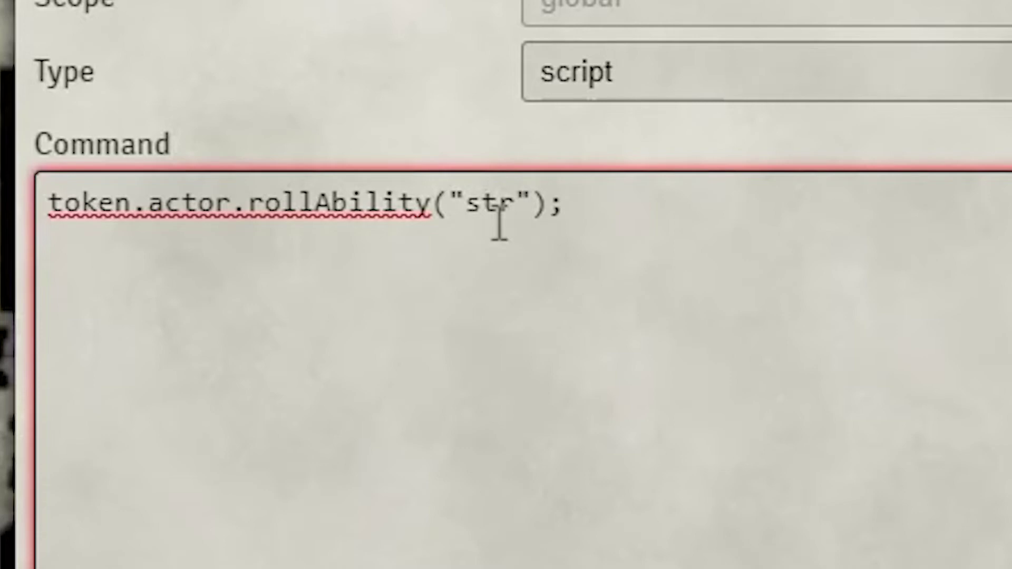
double_click(492, 205)
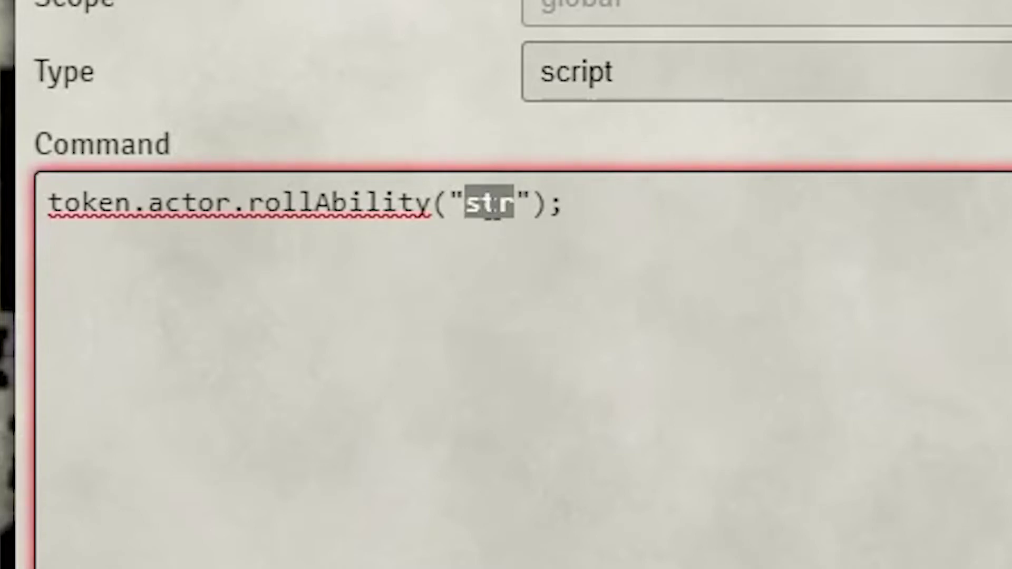
text(dex)
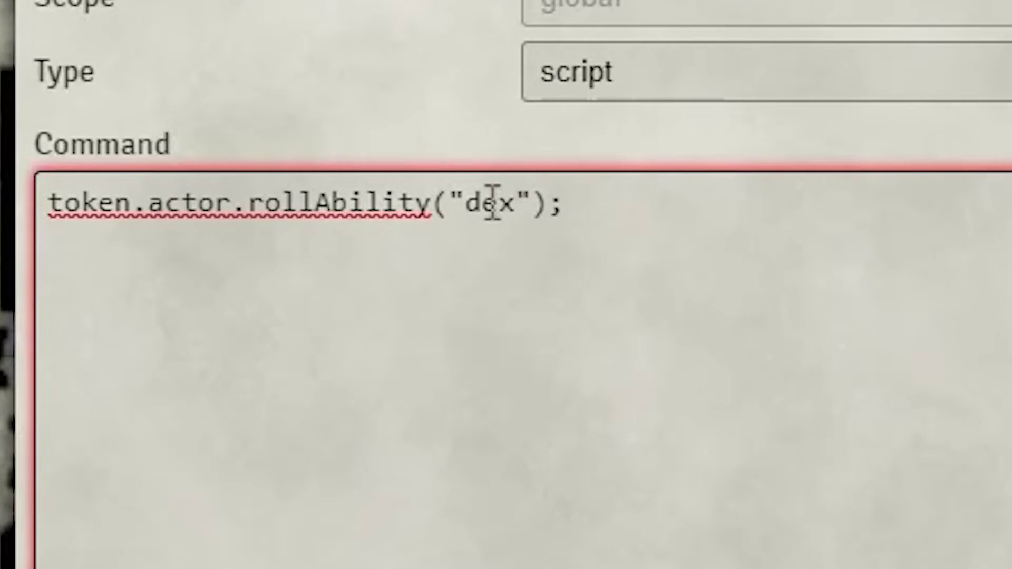
key(BackSpace)
key(BackSpace)
key(BackSpace)
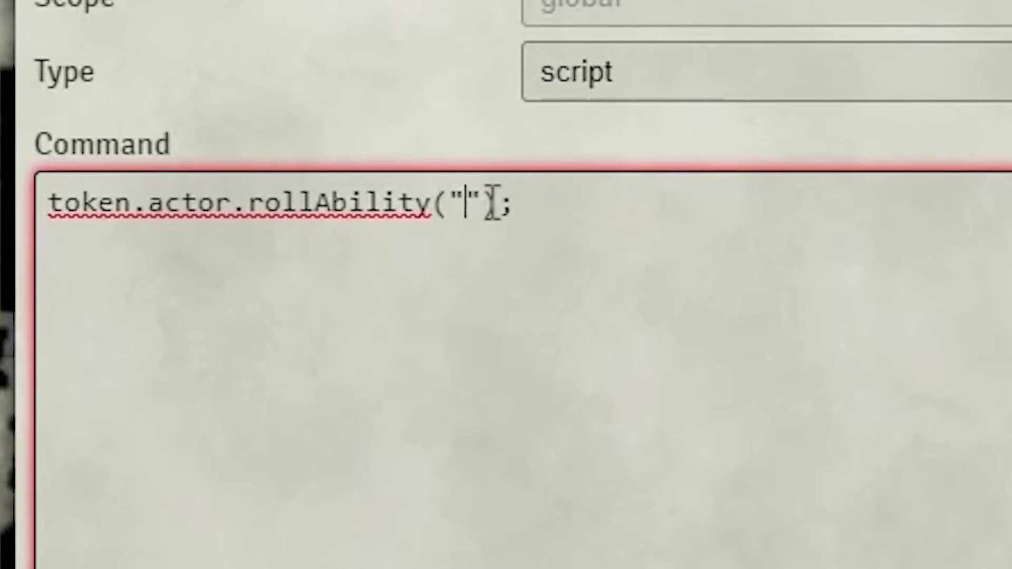
text(cha)
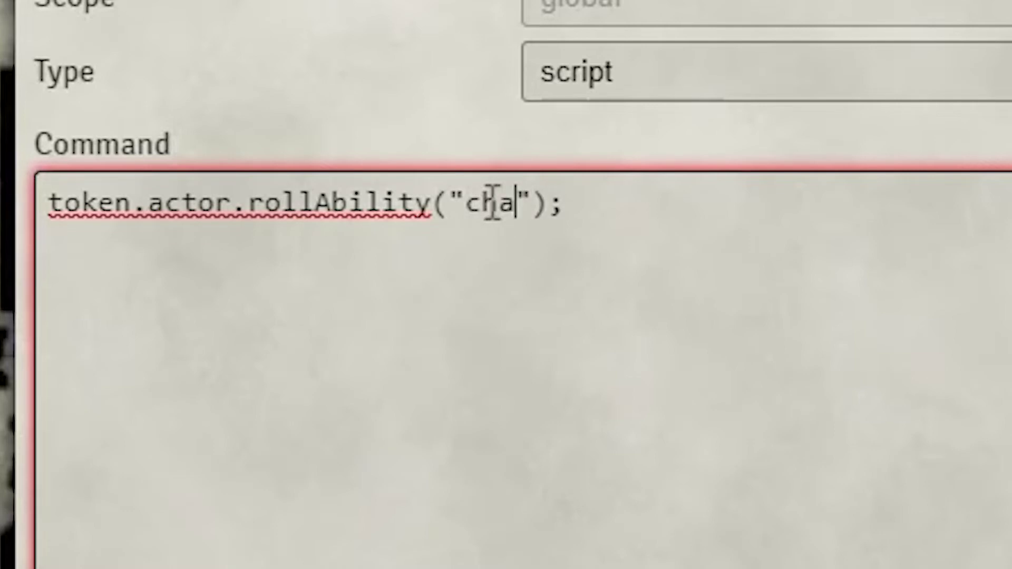
key(BackSpace)
key(BackSpace)
key(BackSpace)
text(wis)
key(BackSpace)
key(BackSpace)
key(BackSpace)
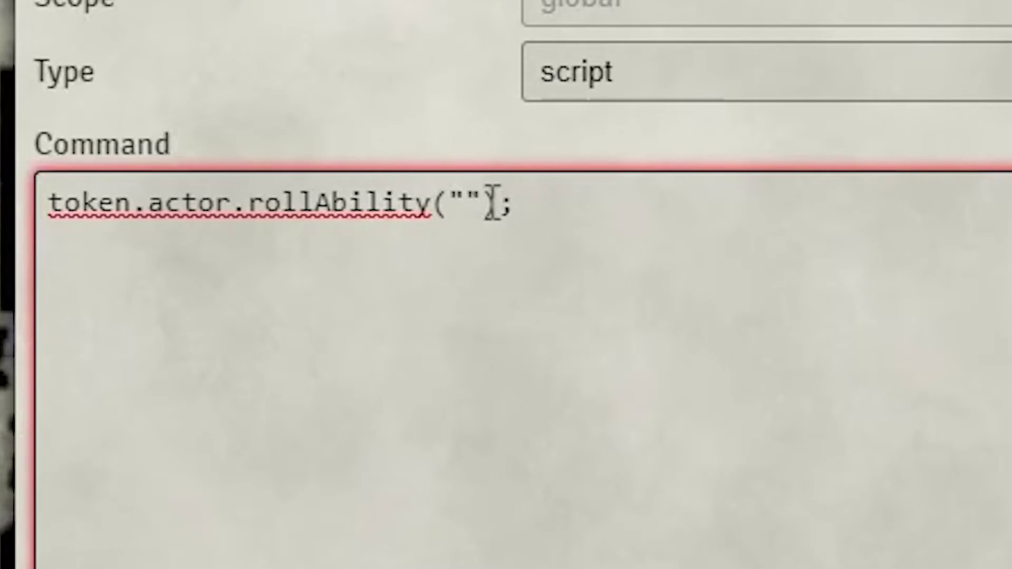
Restore the ability code to str and save the Strength Roll macro
text(sr)
key(Left)
text(t)
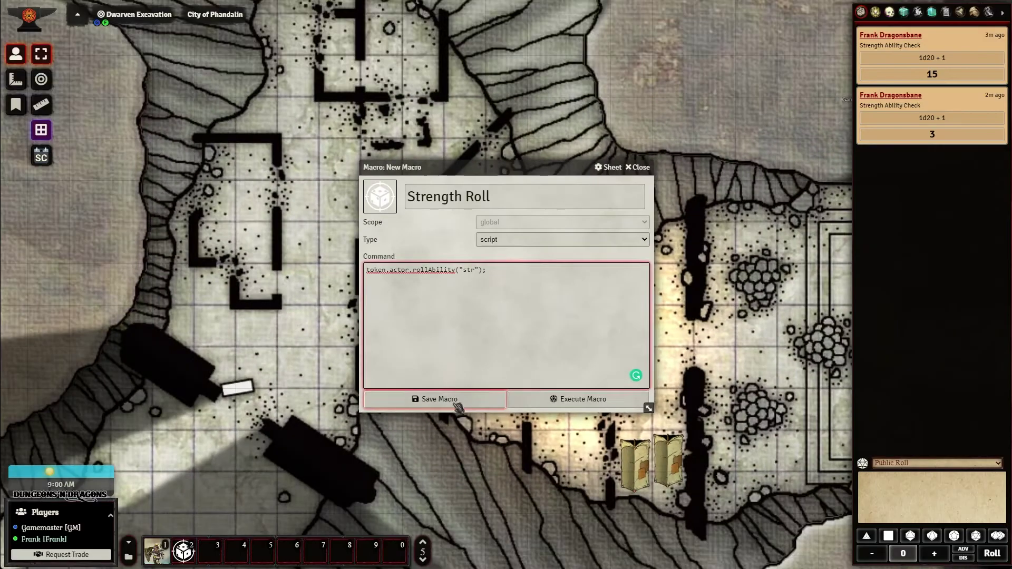
click(454, 402)
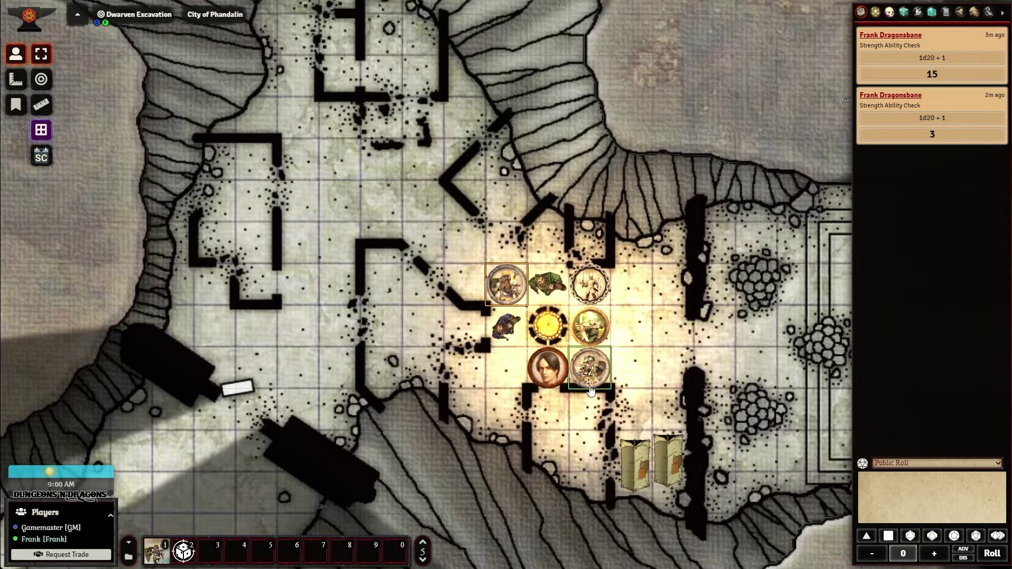
Run the Strength Roll macro from hotbar slot 2 as a normal ability check, rolling 11
click(185, 551)
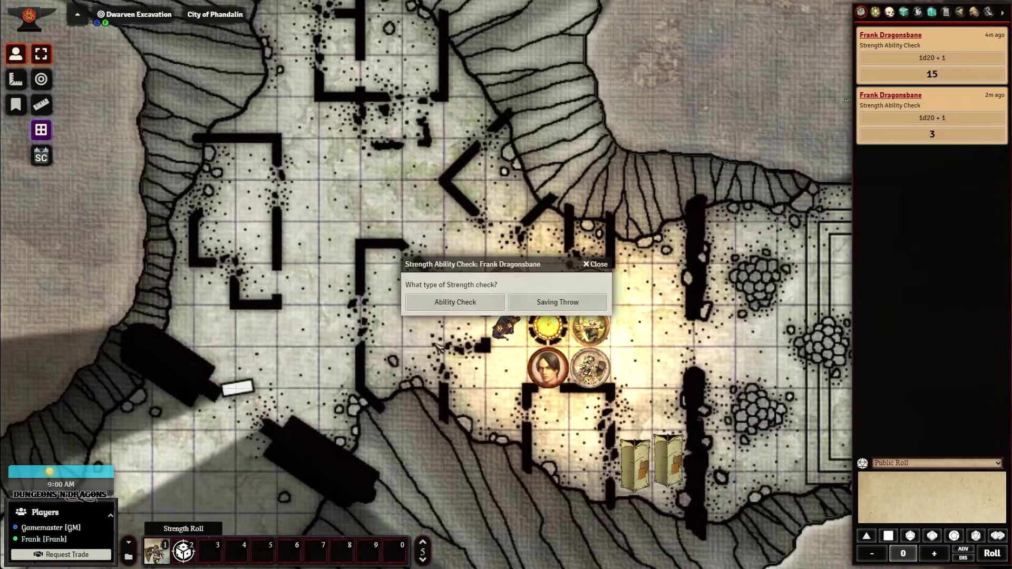
click(448, 311)
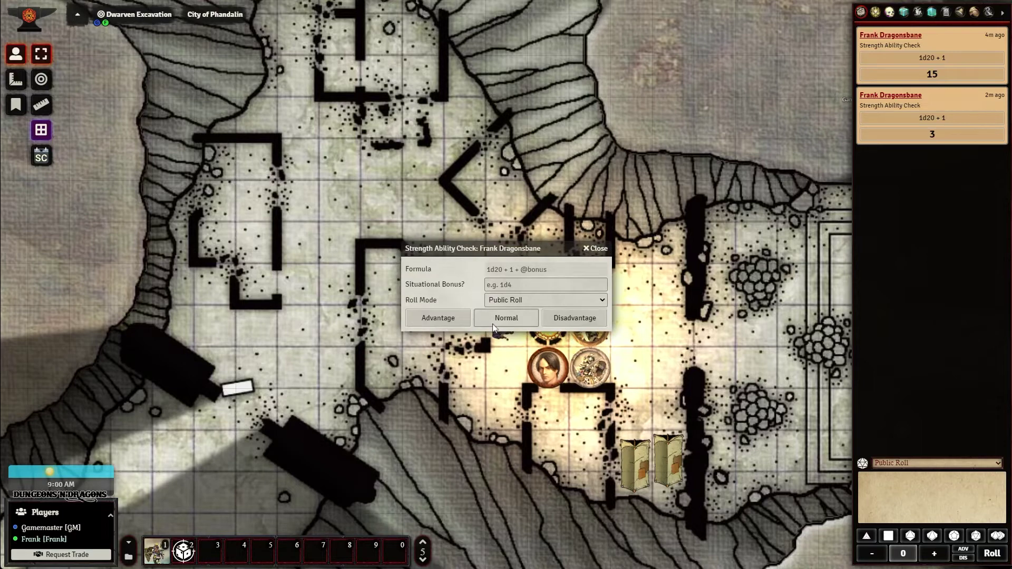
click(497, 320)
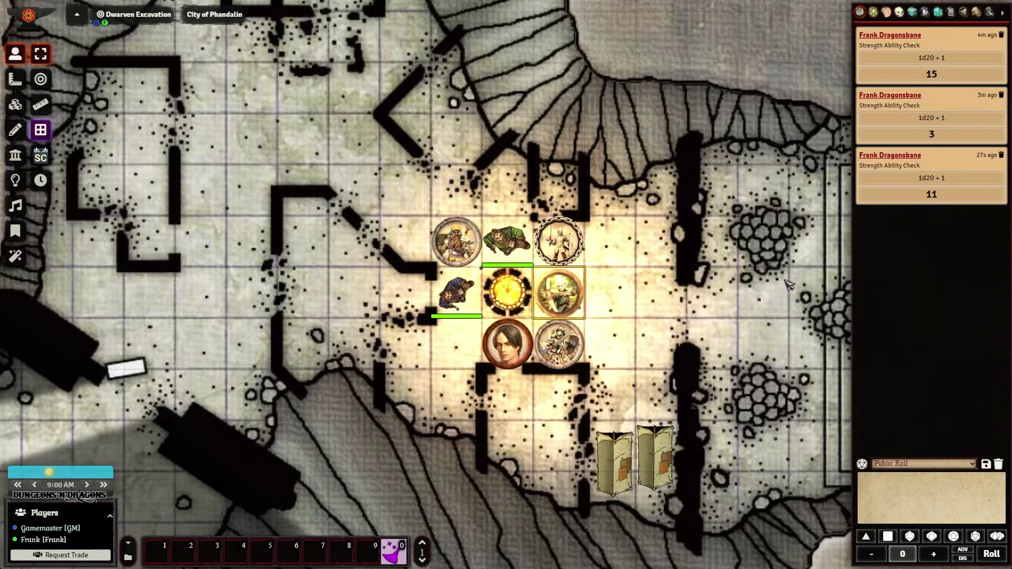
Open the Macros Directory and expand Ability Throws to show its six Charisma–Wisdom roll macros
click(128, 557)
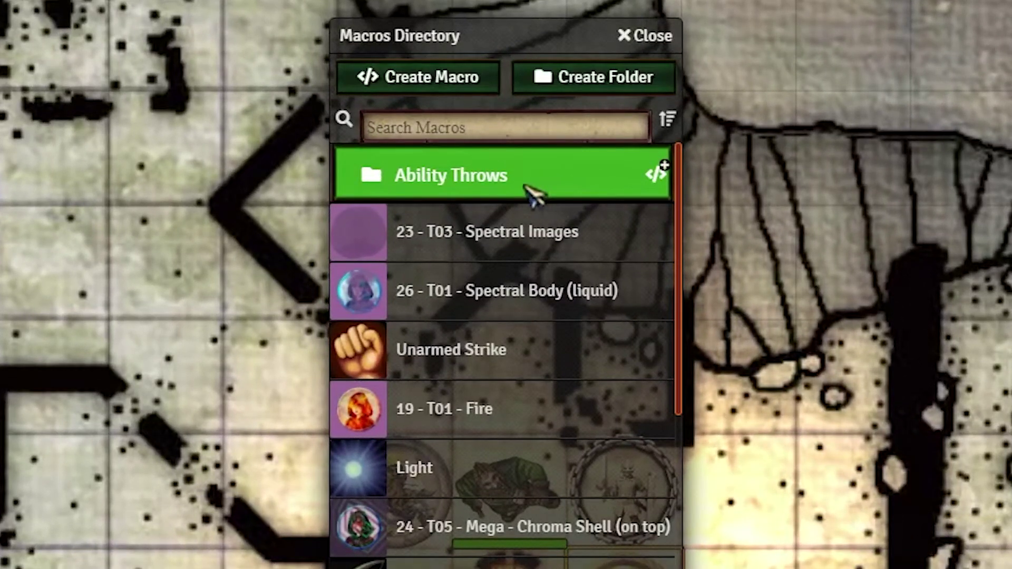
click(497, 178)
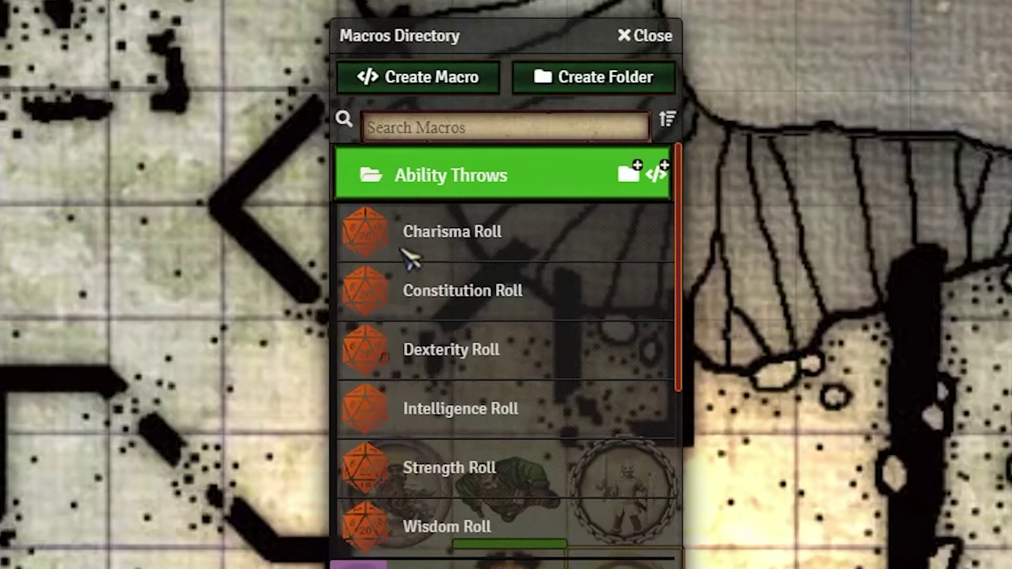